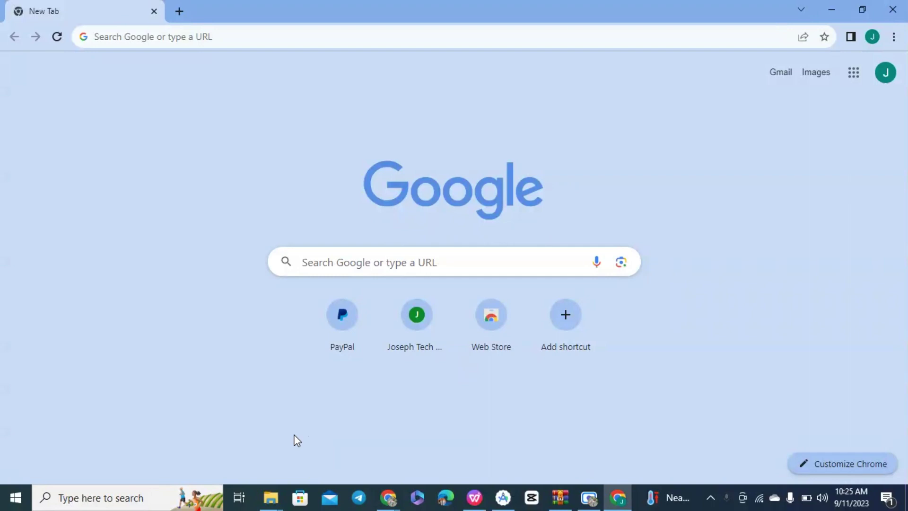
Step: Search Google for 'onesignal' from the Chrome address bar
{"action": "left_click", "coordinate": [112, 33]}
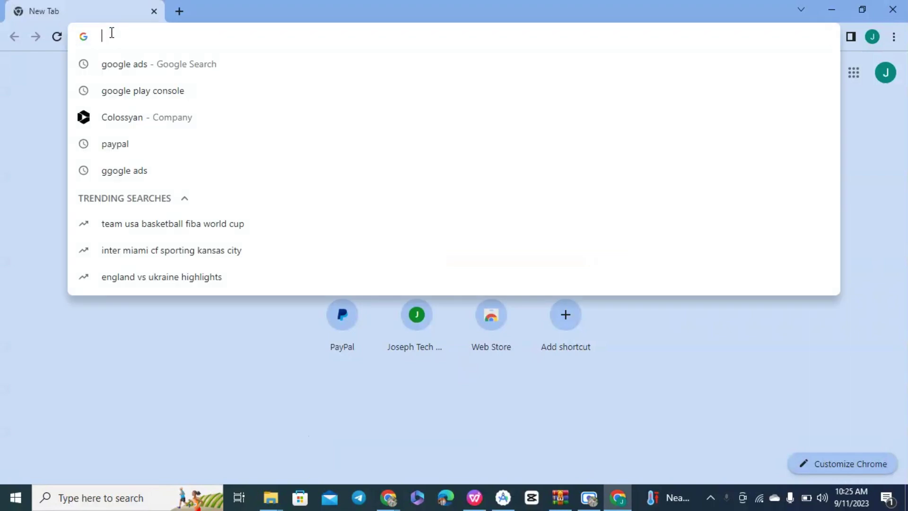
{"action": "type", "text": "one"}
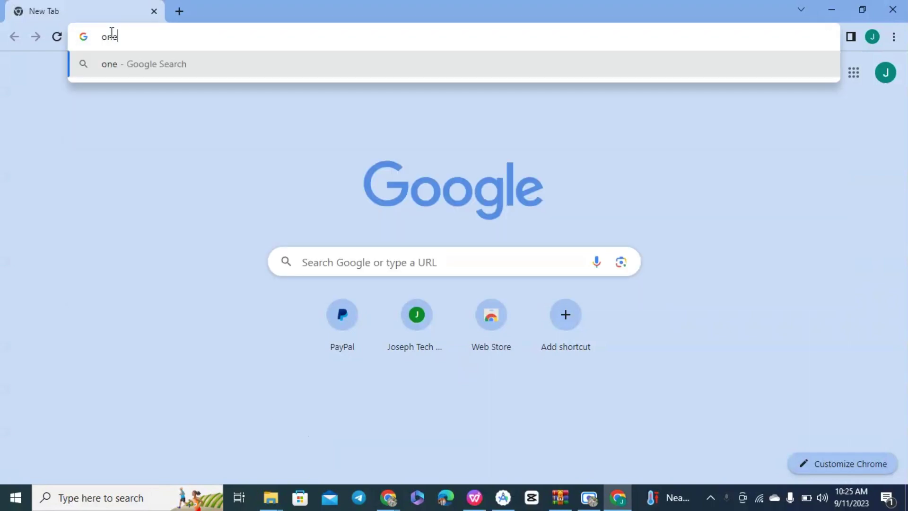
{"action": "type", "text": "si"}
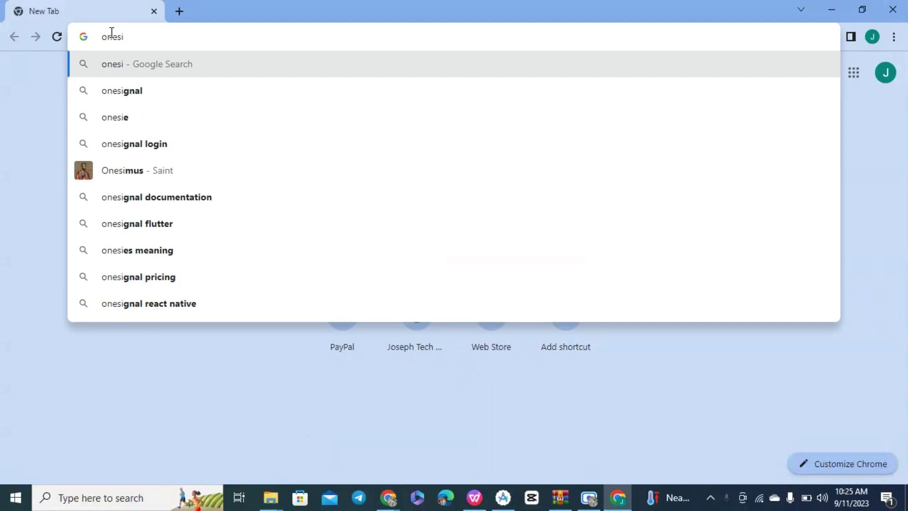
{"action": "left_click", "coordinate": [117, 90]}
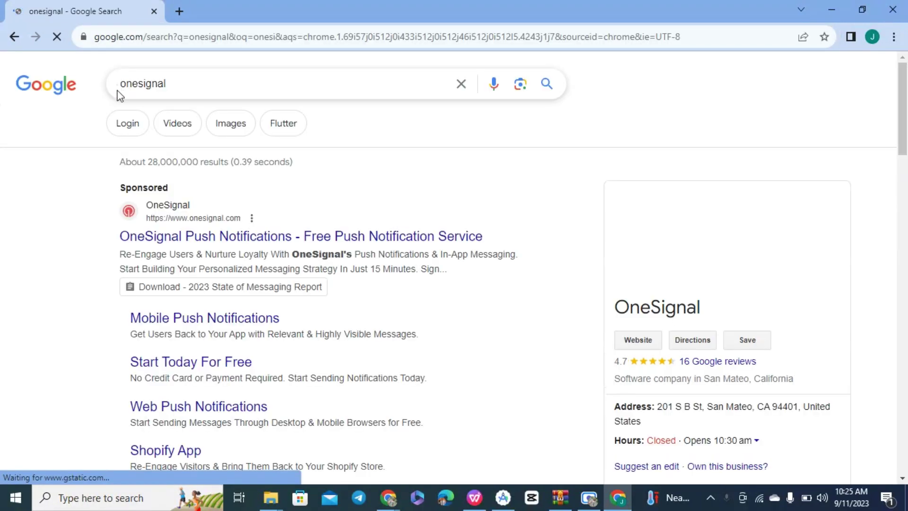
Step: Open the sponsored OneSignal result and scroll to its Push, In-App, Email and SMS section
{"action": "left_click", "coordinate": [160, 236]}
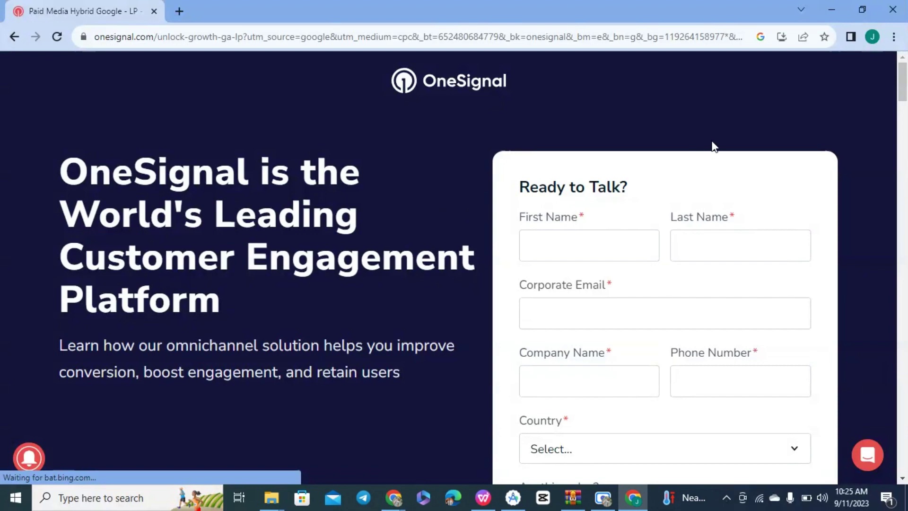
{"action": "left_click_drag", "start_coordinate": [905, 76], "coordinate": [906, 177]}
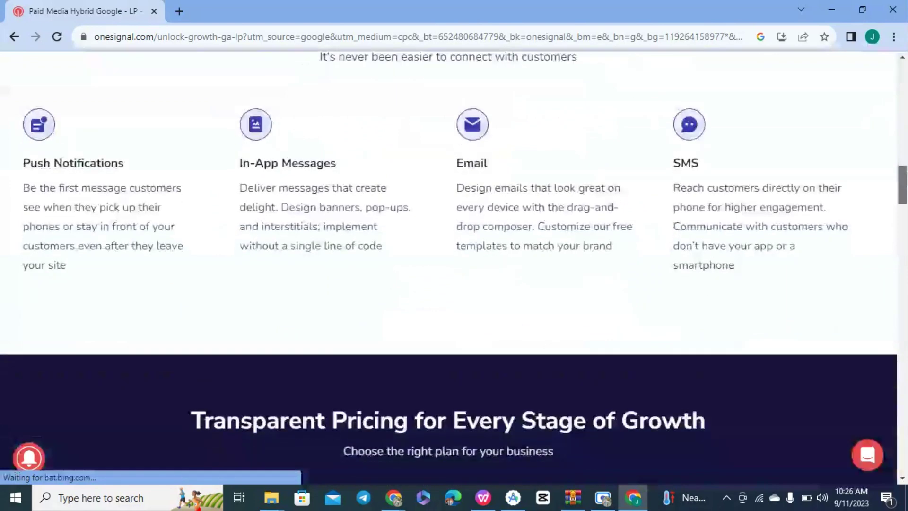
{"action": "triple_click", "coordinate": [86, 160]}
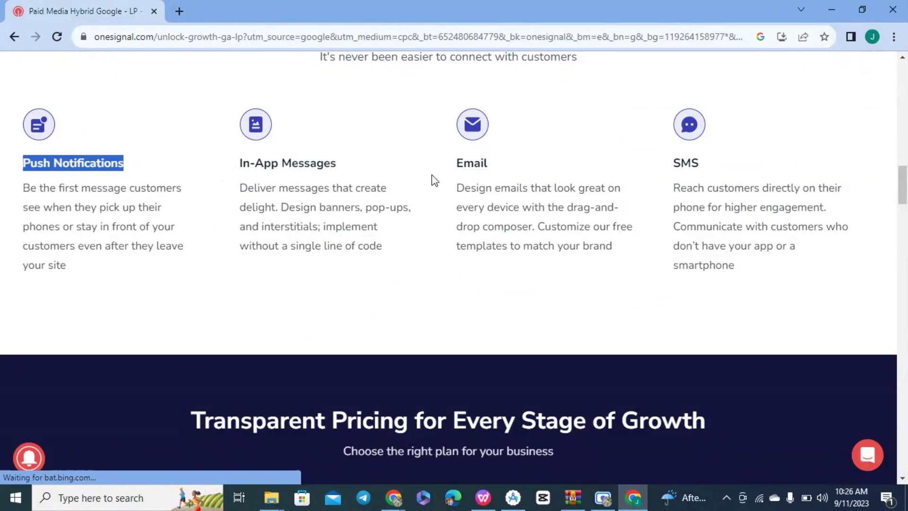
{"action": "triple_click", "coordinate": [478, 163]}
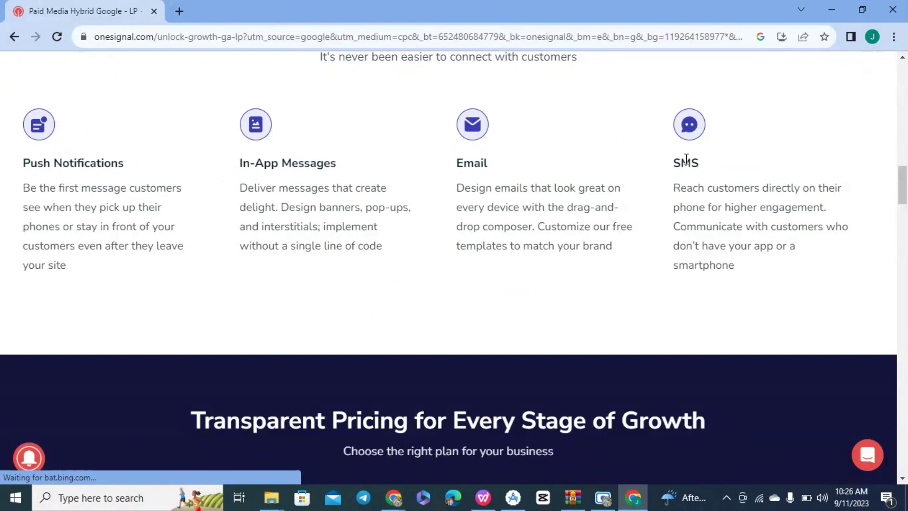
{"action": "triple_click", "coordinate": [684, 158]}
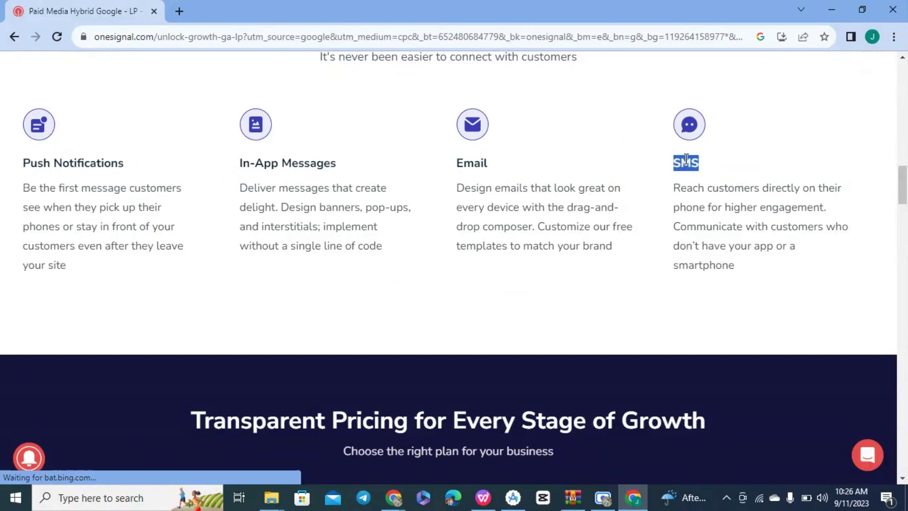
{"action": "double_click", "coordinate": [72, 163]}
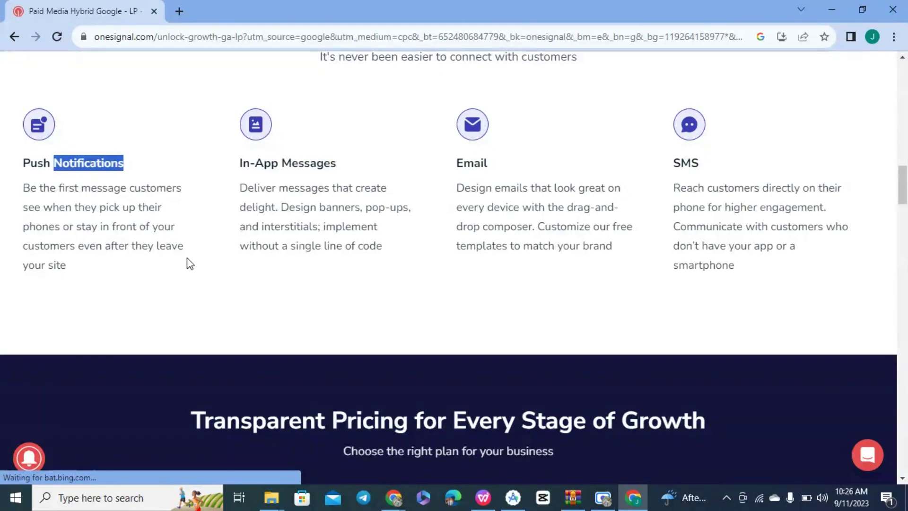
{"action": "triple_click", "coordinate": [74, 248]}
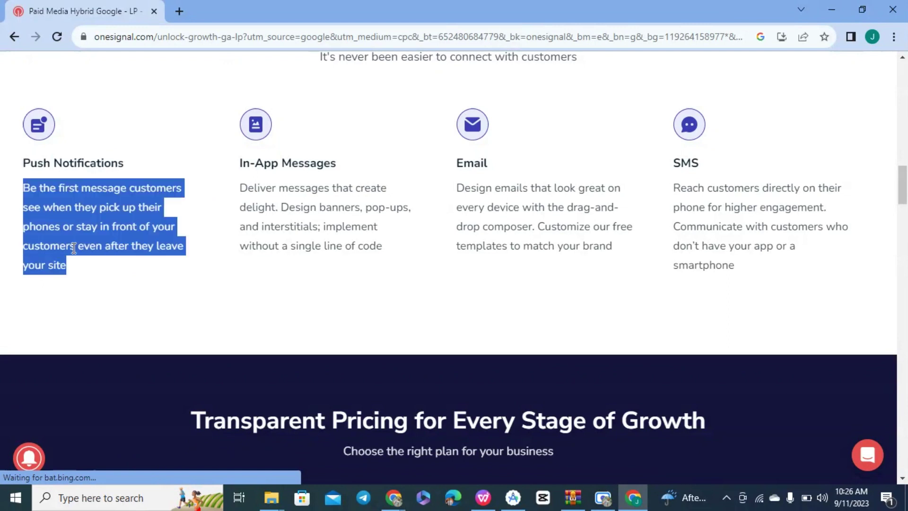
{"action": "left_click", "coordinate": [117, 157]}
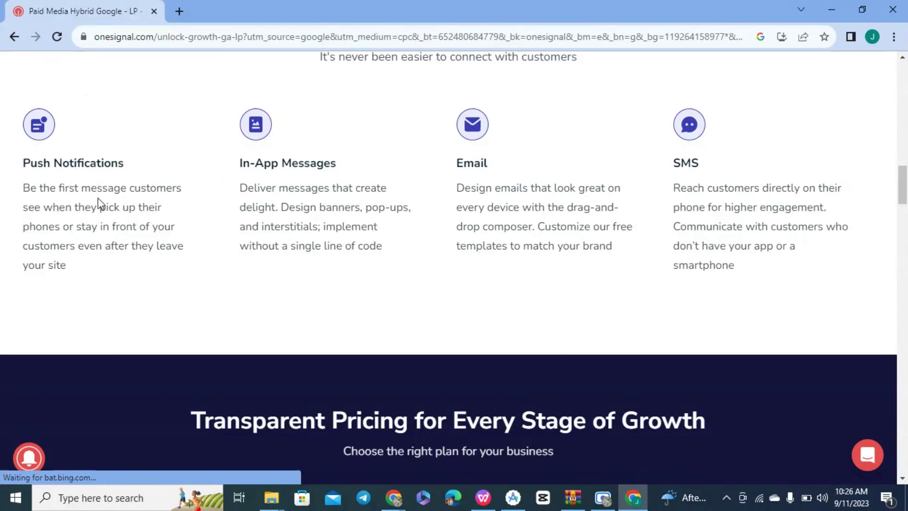
{"action": "triple_click", "coordinate": [65, 160]}
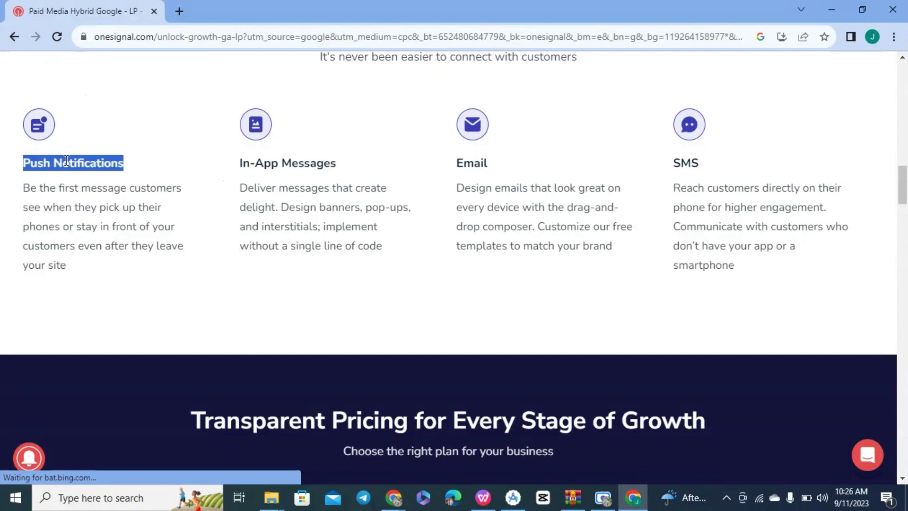
{"action": "double_click", "coordinate": [273, 164]}
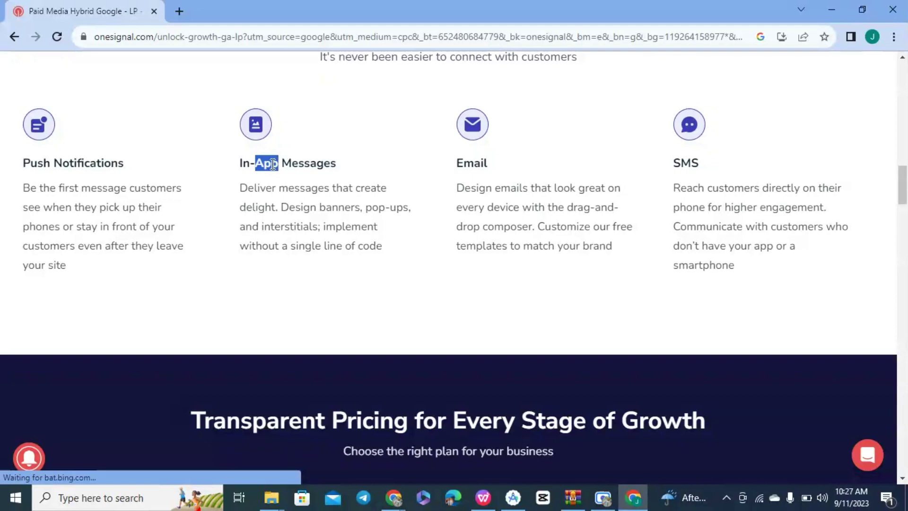
{"action": "left_click", "coordinate": [490, 163]}
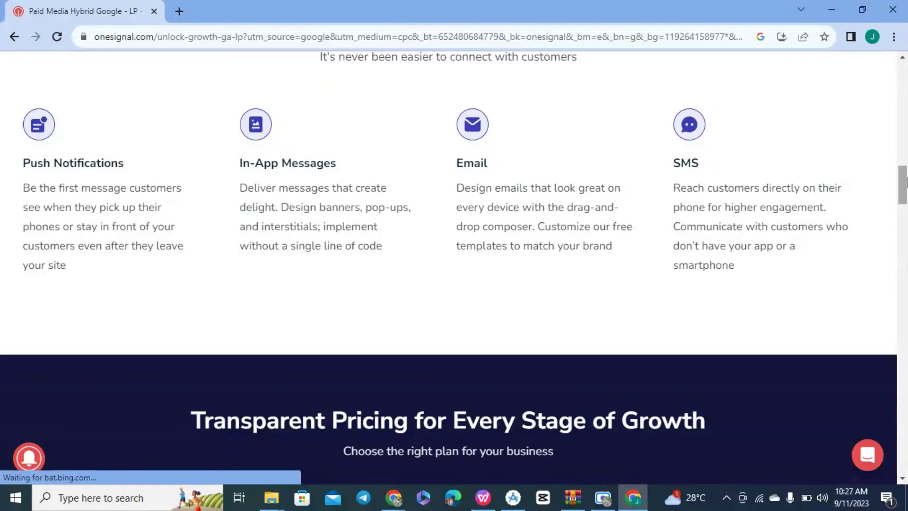
{"action": "left_click_drag", "start_coordinate": [905, 198], "coordinate": [846, 40]}
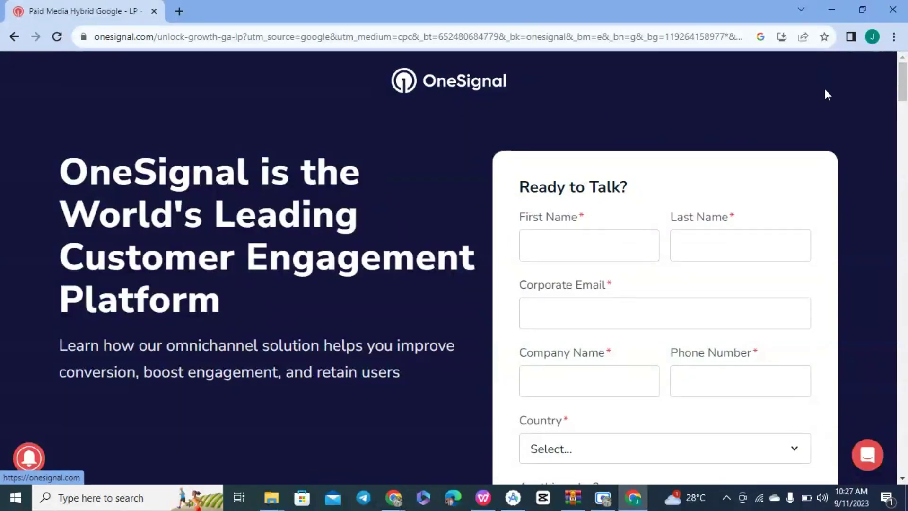
Step: Open the Create Free Account form and check its email, password, company and Google/Facebook/GitHub options
{"action": "left_click_drag", "start_coordinate": [902, 104], "coordinate": [893, 172]}
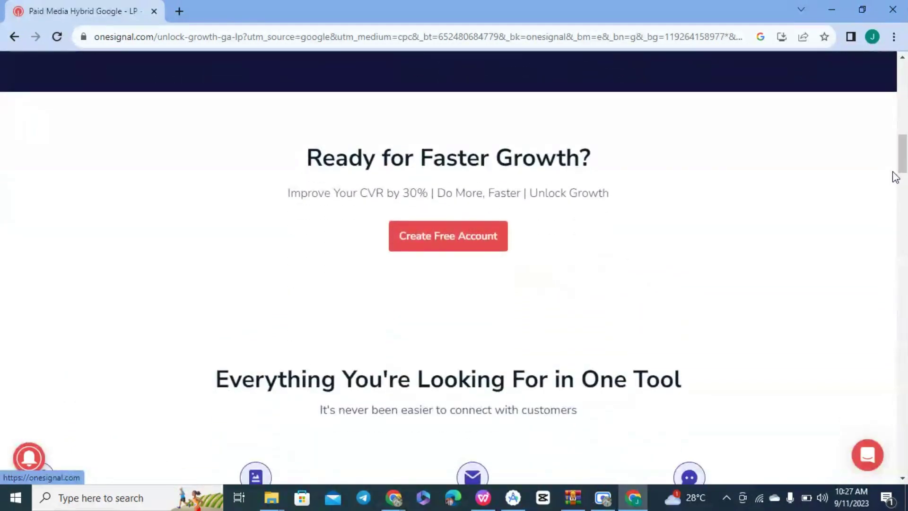
{"action": "left_click", "coordinate": [410, 235]}
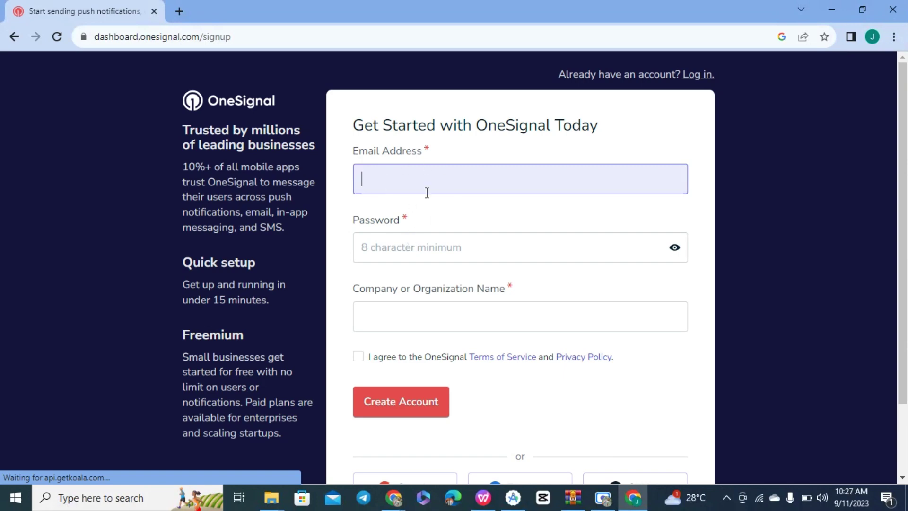
{"action": "left_click", "coordinate": [377, 254]}
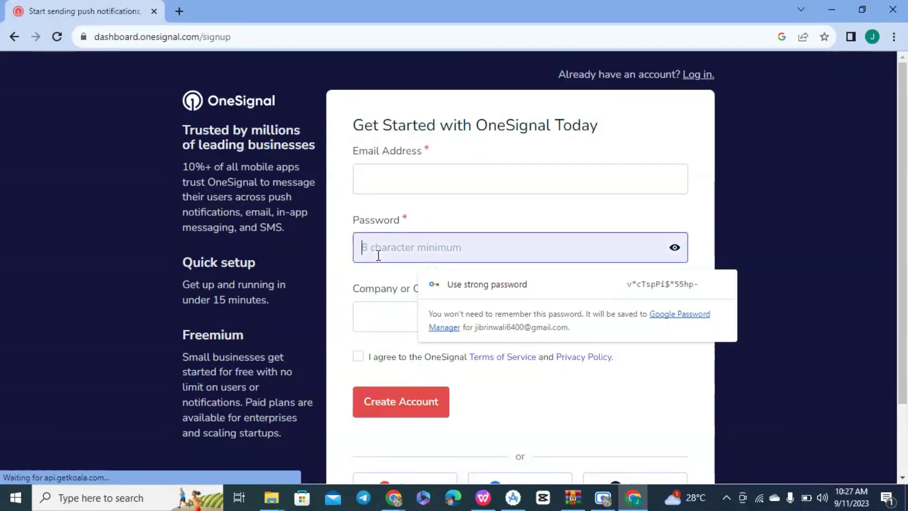
{"action": "left_click", "coordinate": [373, 312]}
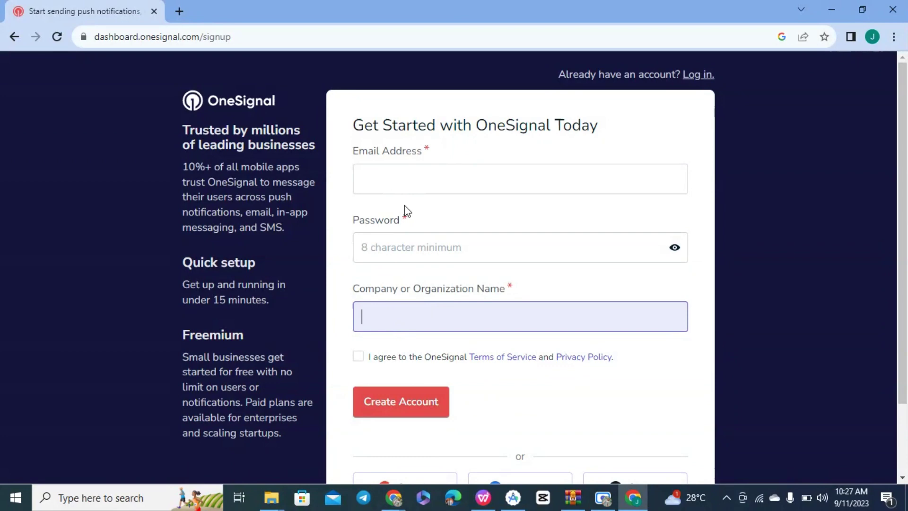
{"action": "left_click", "coordinate": [398, 184]}
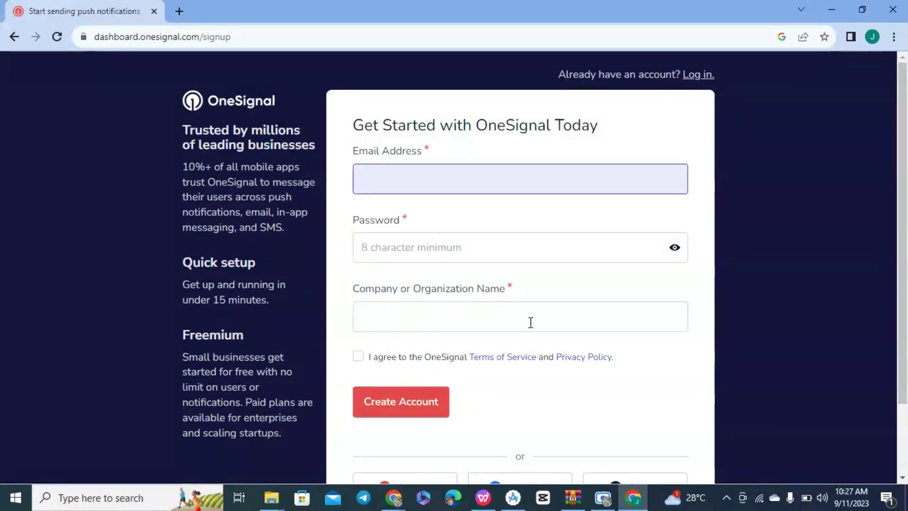
{"action": "scroll", "coordinate": [906, 226], "scroll_direction": "down", "scroll_amount": 2}
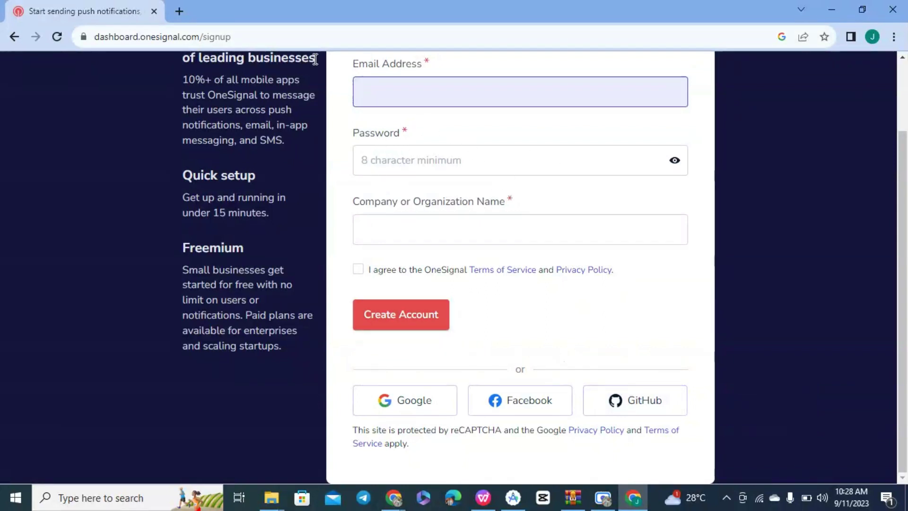
Step: Open Gmail in a new tab and open the '(WEBSITE) video is ready' message
{"action": "left_click", "coordinate": [178, 9]}
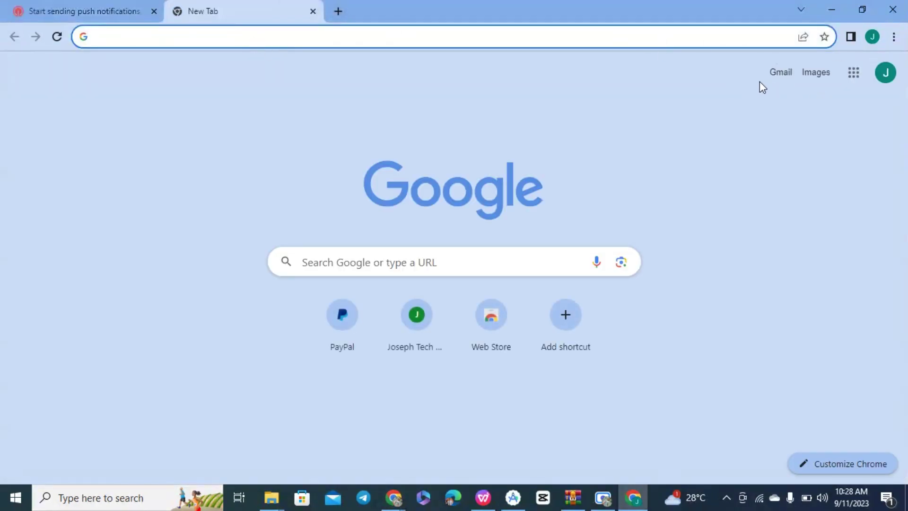
{"action": "left_click", "coordinate": [776, 77]}
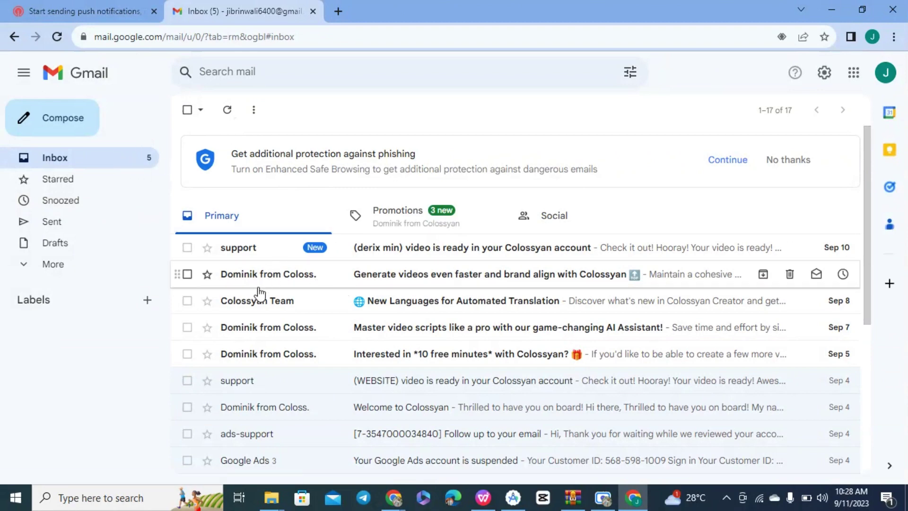
{"action": "left_click", "coordinate": [258, 380]}
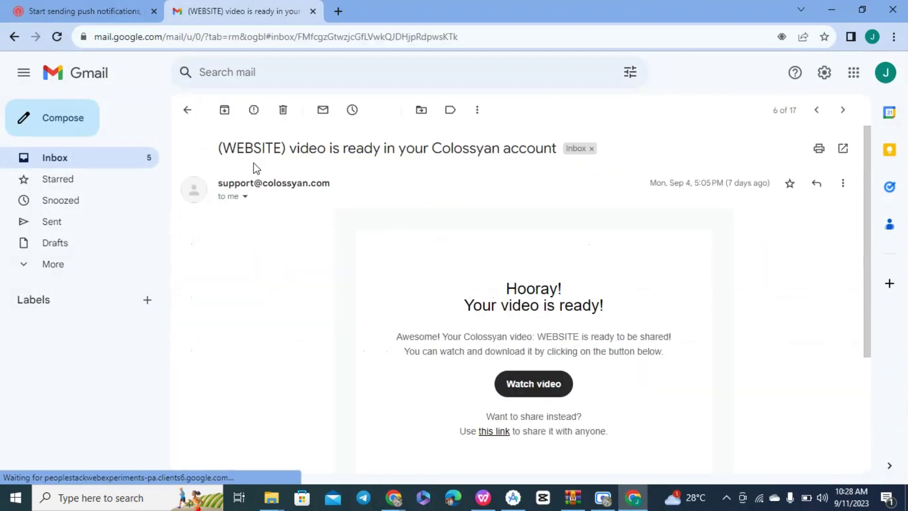
Step: Copy the recipient e-mail address from the message details and return to the OneSignal tab
{"action": "left_click", "coordinate": [246, 197]}
{"action": "triple_click", "coordinate": [323, 232]}
{"action": "right_click", "coordinate": [323, 233]}
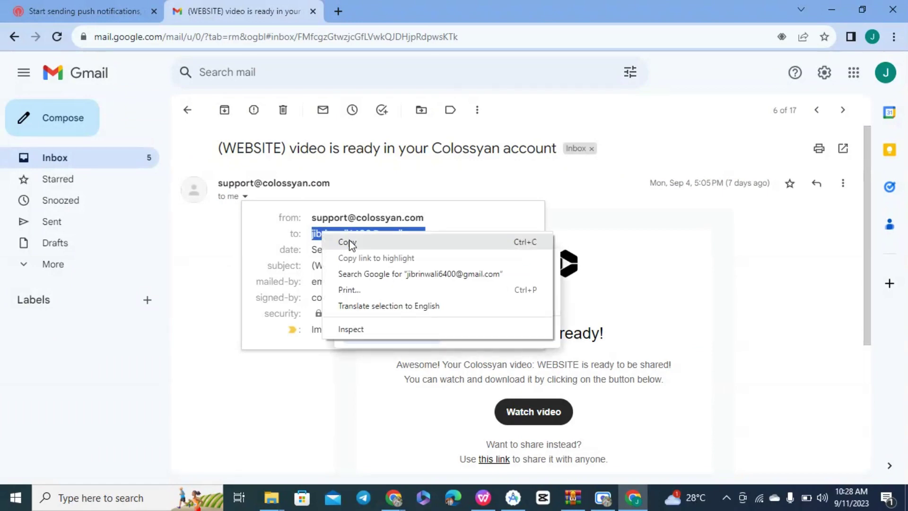
{"action": "left_click", "coordinate": [345, 243]}
{"action": "left_click", "coordinate": [80, 11]}
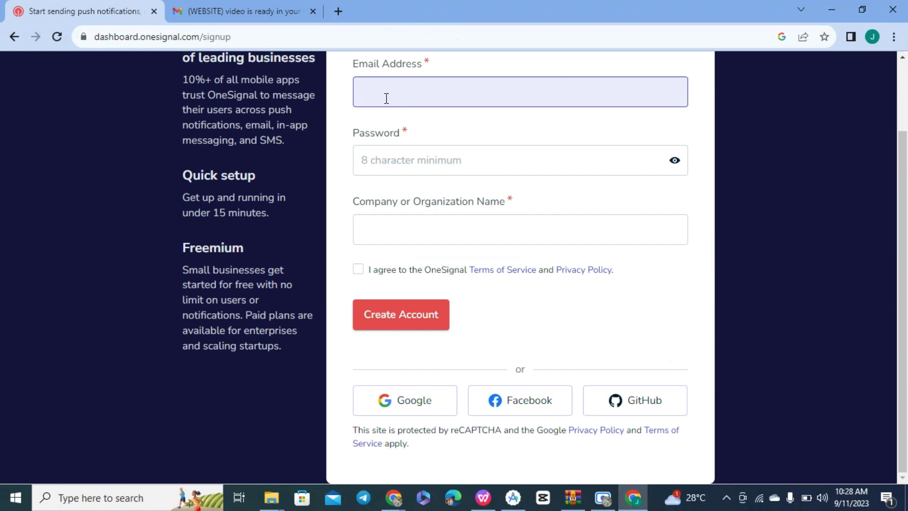
Step: Paste the e-mail, use Chrome's suggested strong password, enter the company name and accept the terms
{"action": "key", "text": "ctrl+v"}
{"action": "left_click", "coordinate": [406, 163]}
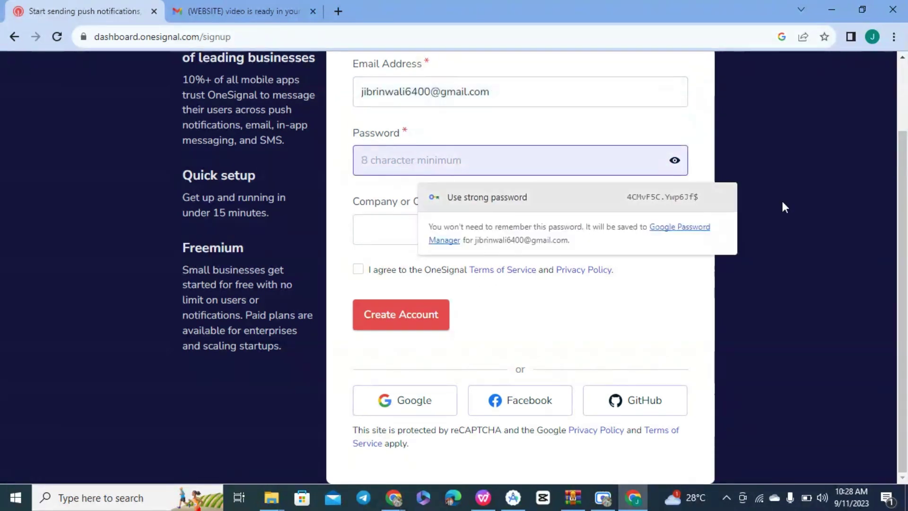
{"action": "left_click", "coordinate": [665, 203]}
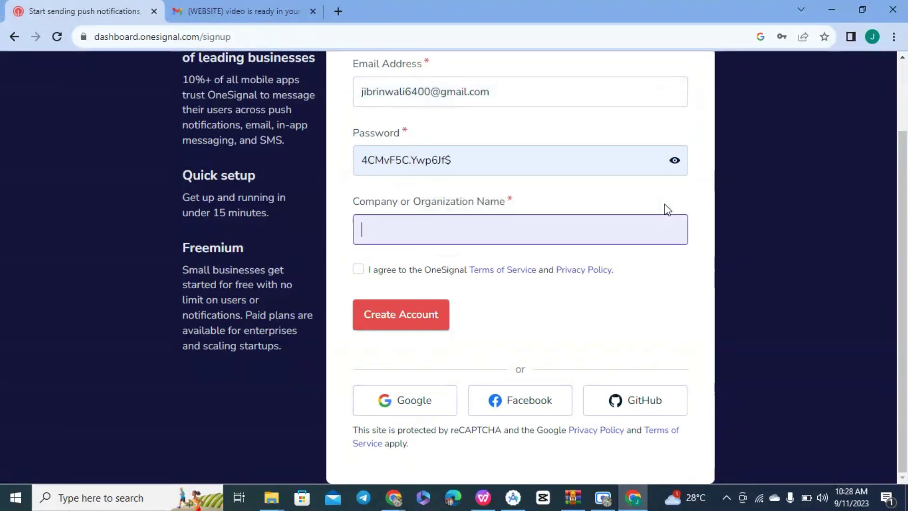
{"action": "left_click", "coordinate": [673, 161]}
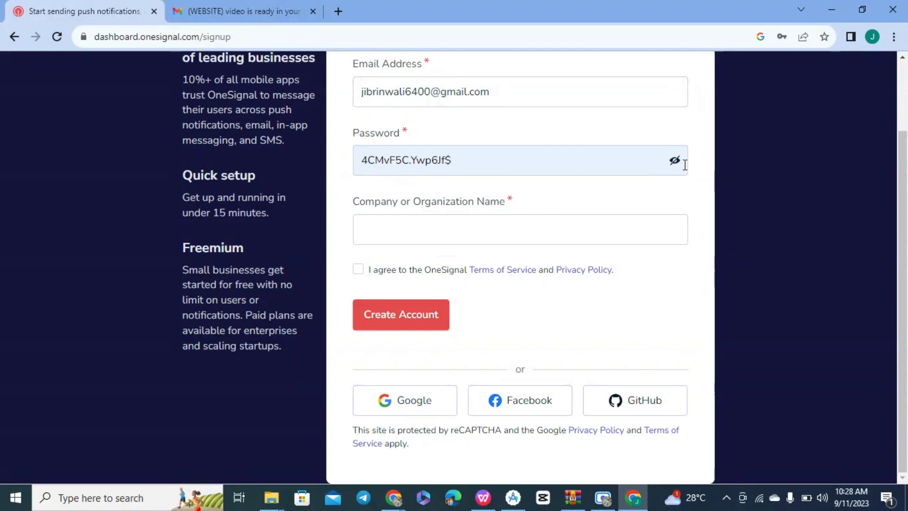
{"action": "left_click", "coordinate": [674, 163]}
{"action": "left_click", "coordinate": [460, 233]}
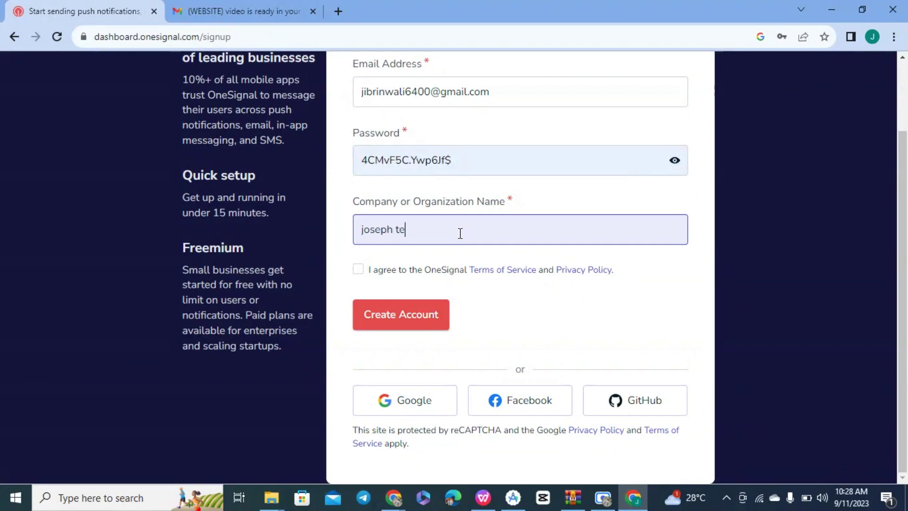
{"action": "left_click", "coordinate": [357, 271]}
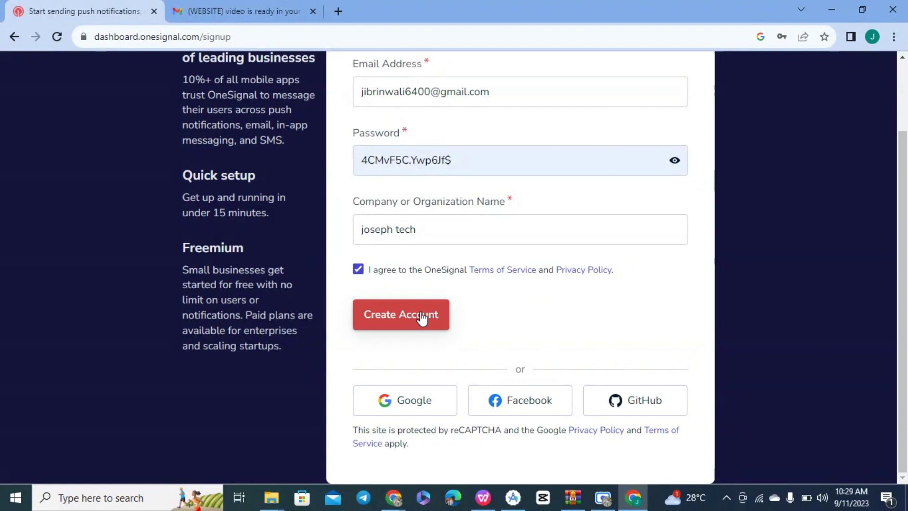
Step: Sign up with Google by choosing the existing Google account on 'Choose an account'
{"action": "left_click", "coordinate": [415, 402]}
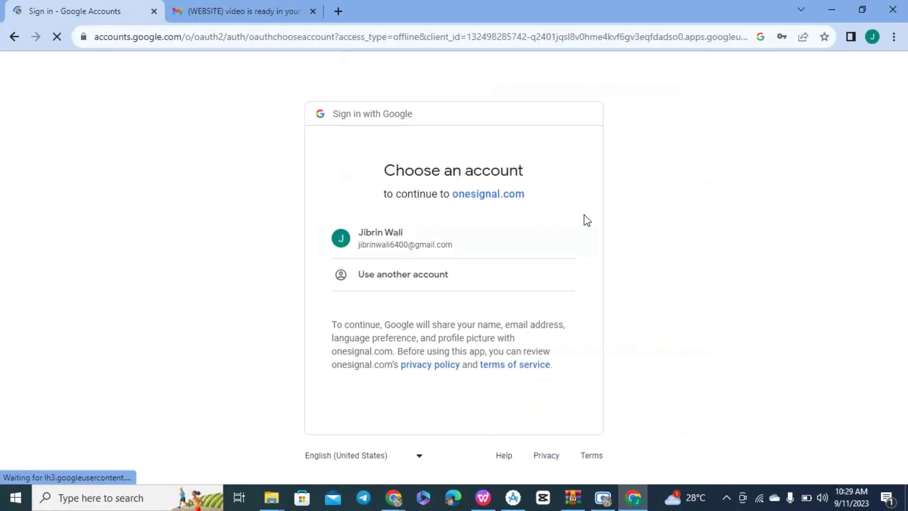
{"action": "left_click", "coordinate": [415, 246]}
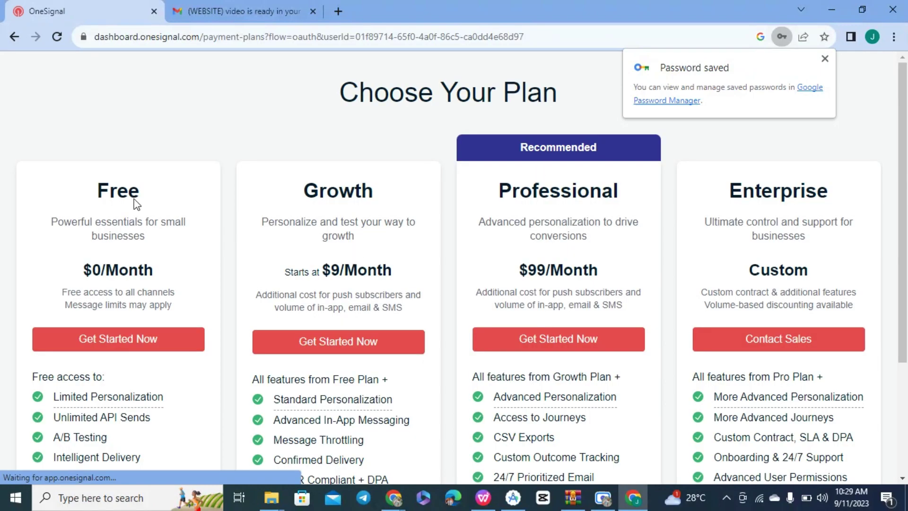
Step: Dismiss the password-saved notice and the updates subscription prompt, then scroll to the plan features
{"action": "left_click", "coordinate": [824, 59]}
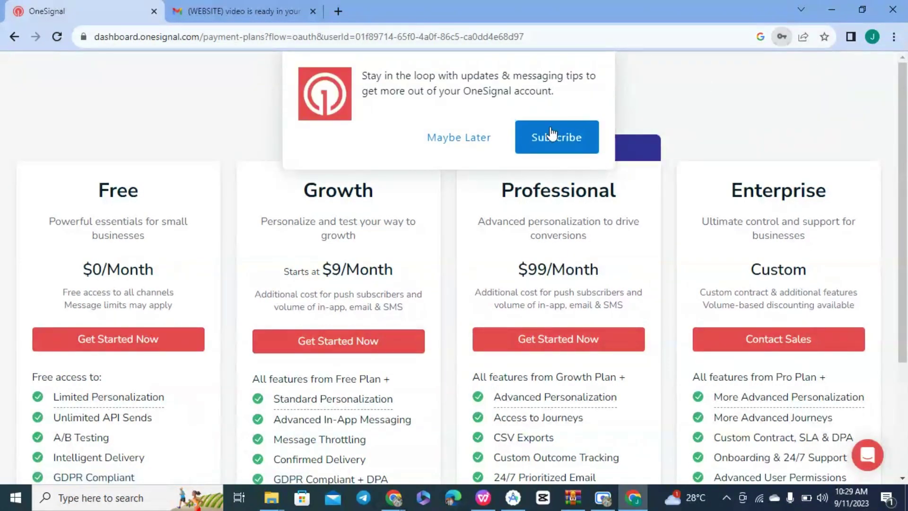
{"action": "left_click", "coordinate": [474, 138]}
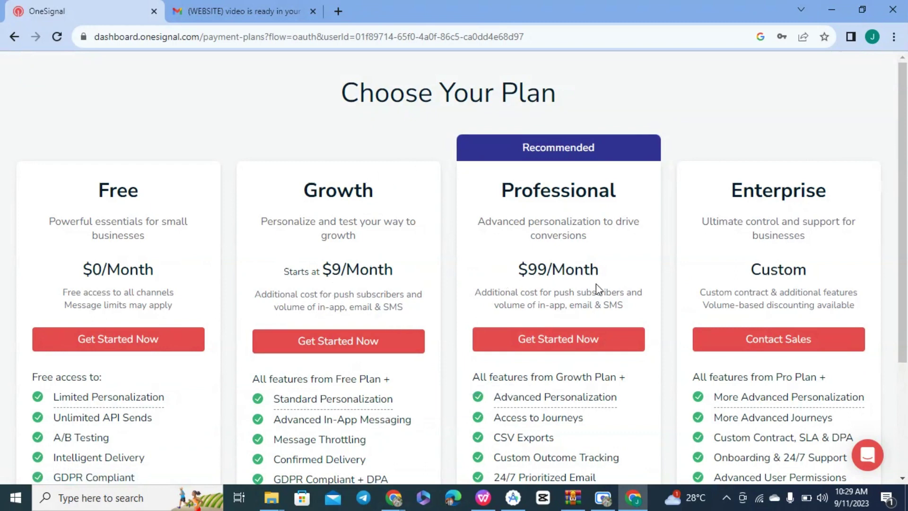
{"action": "left_click_drag", "start_coordinate": [902, 203], "coordinate": [905, 312]}
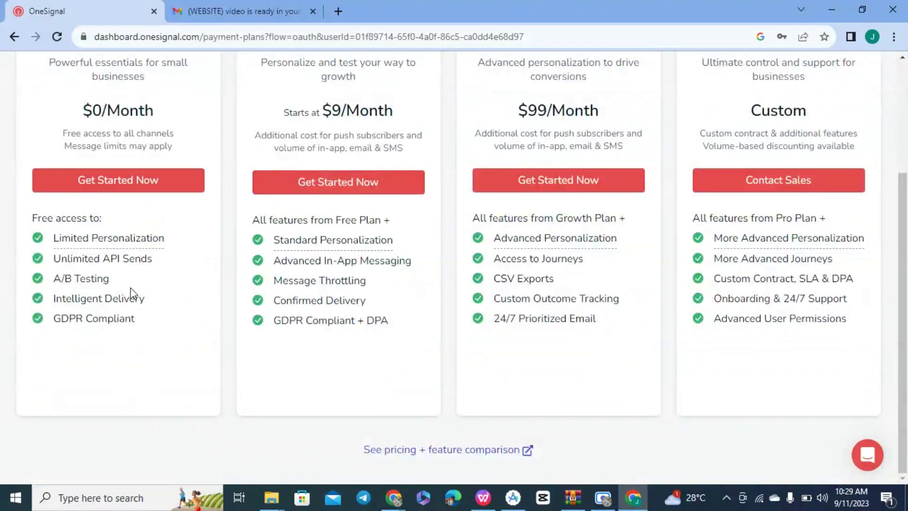
Step: Look over the Free plan features, highlighting Unlimited API Sends and Intelligent Delivery
{"action": "mouse_move", "coordinate": [131, 242]}
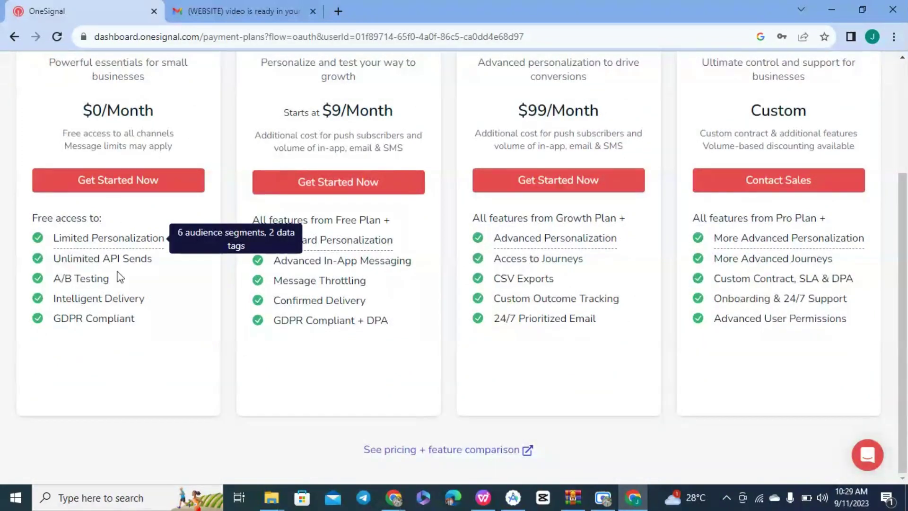
{"action": "triple_click", "coordinate": [105, 264]}
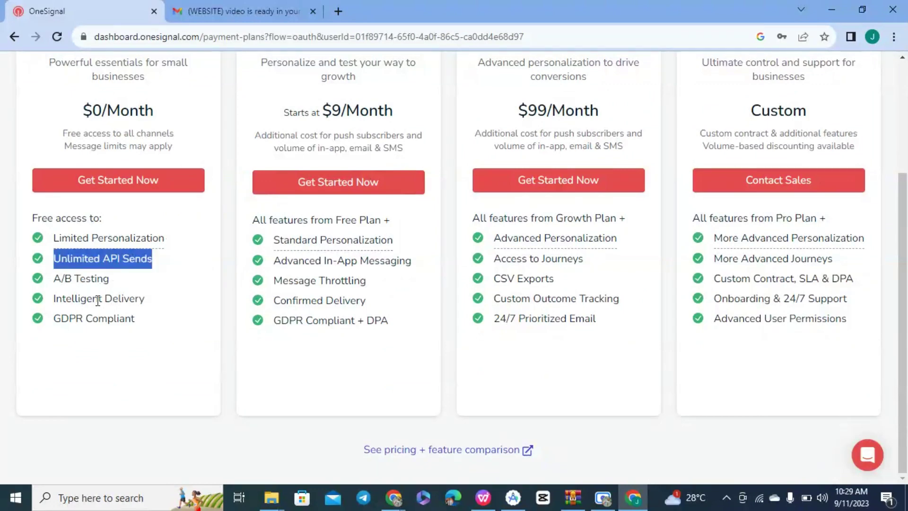
{"action": "triple_click", "coordinate": [98, 303]}
{"action": "double_click", "coordinate": [91, 264]}
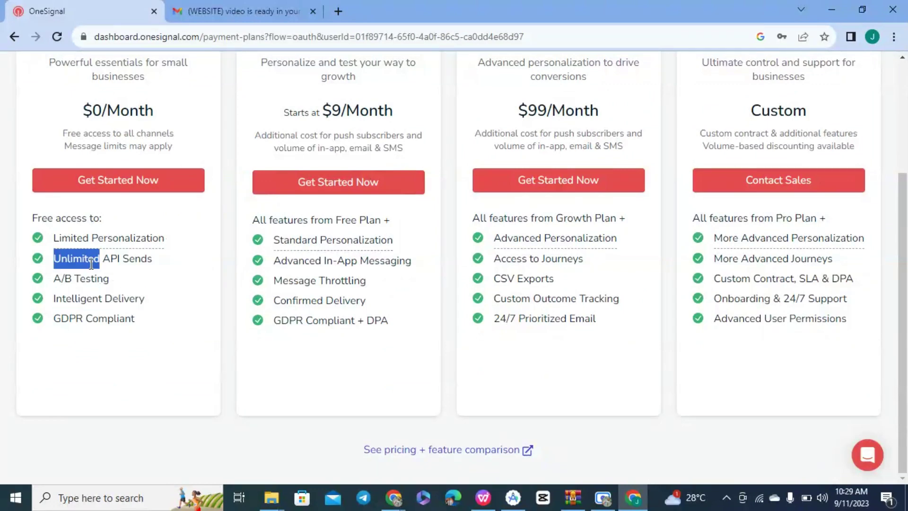
{"action": "left_click", "coordinate": [101, 235]}
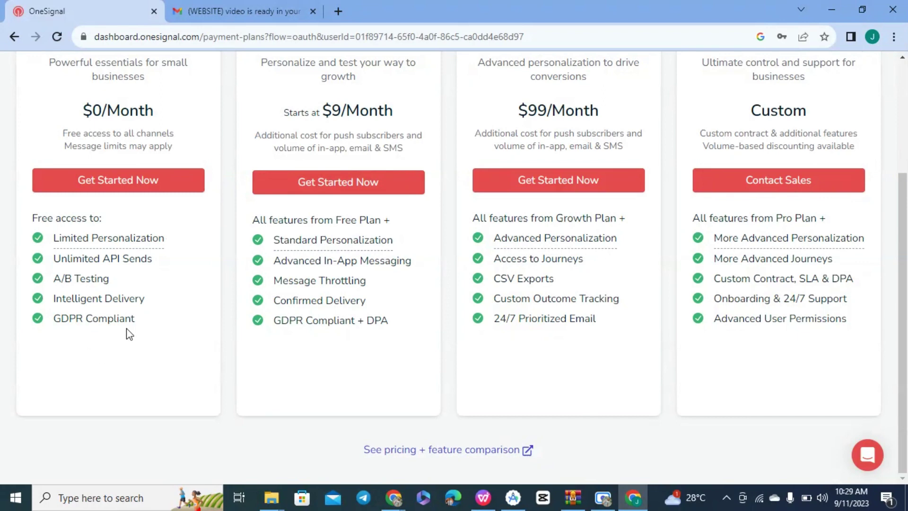
Step: Pick Get Started Now on the Free plan and scroll up the role, industry and use questions
{"action": "left_click", "coordinate": [133, 180]}
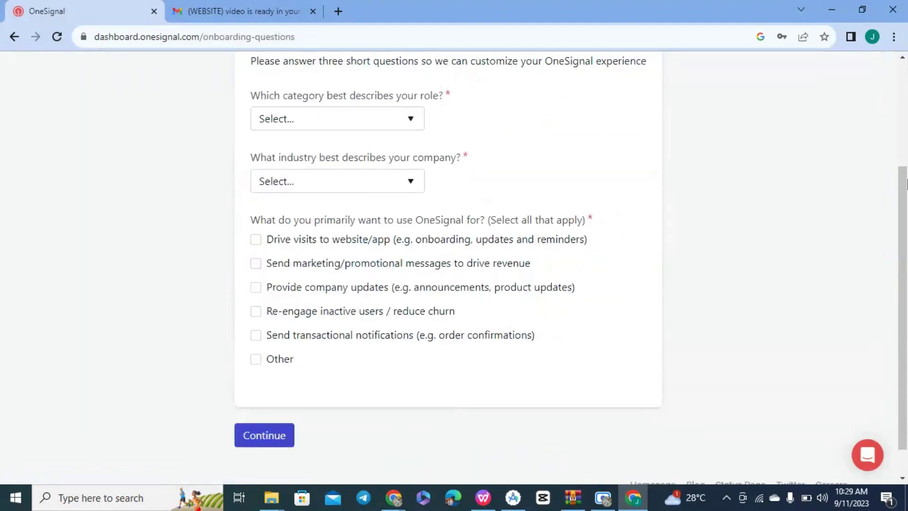
{"action": "left_click_drag", "start_coordinate": [906, 206], "coordinate": [905, 152]}
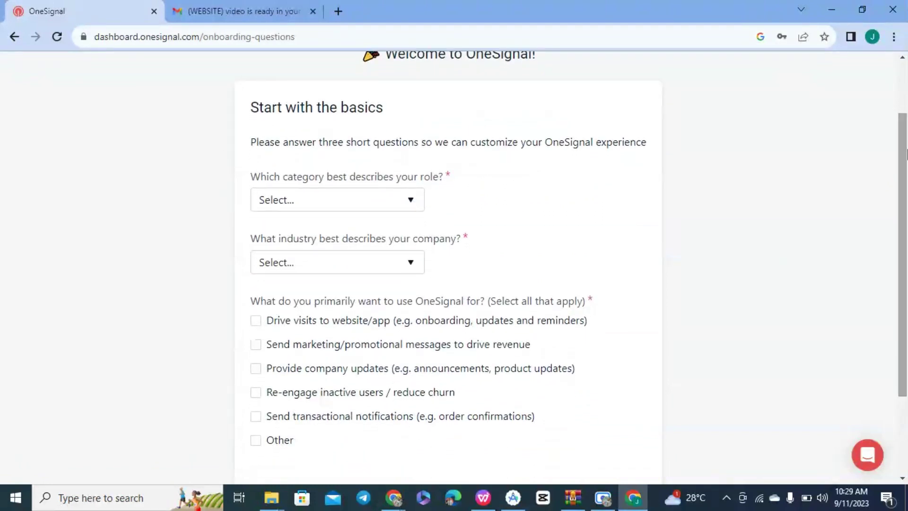